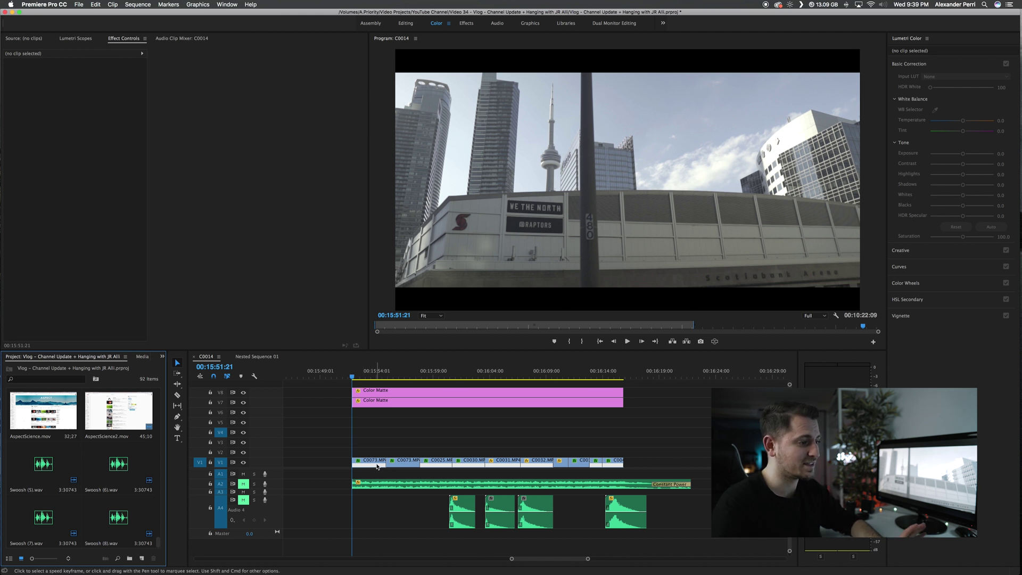
# Create an adjustment layer with default settings and drop it onto V3 above the vlog clips
pyautogui.click(141, 559)
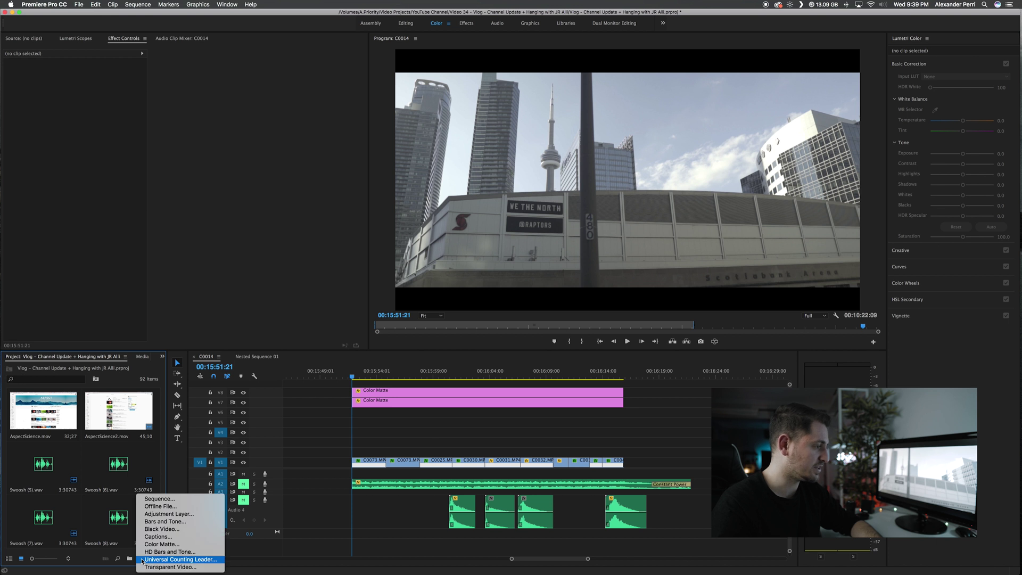
pyautogui.click(162, 514)
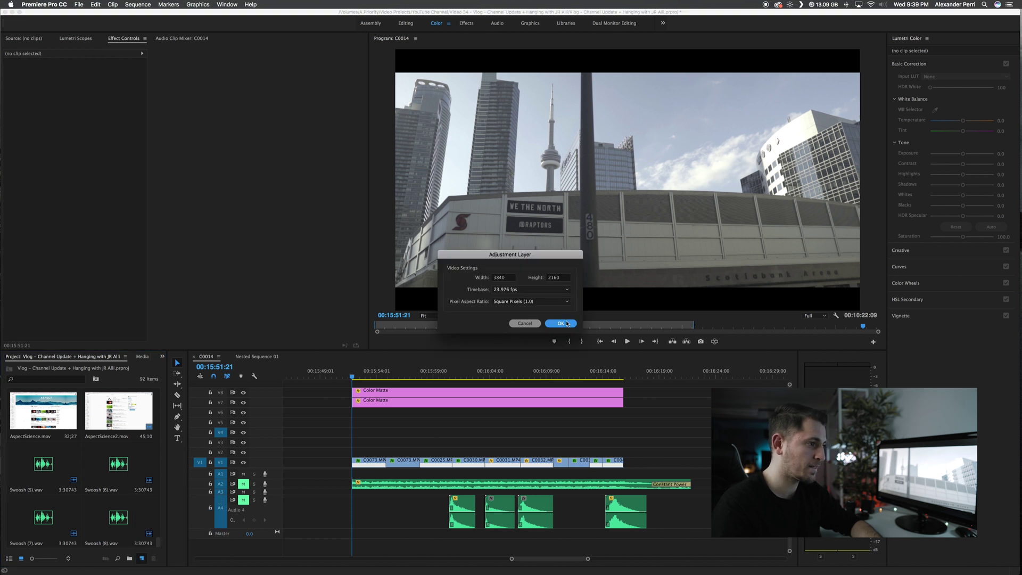
pyautogui.click(561, 323)
pyautogui.moveTo(220, 466); pyautogui.dragTo(618, 441)
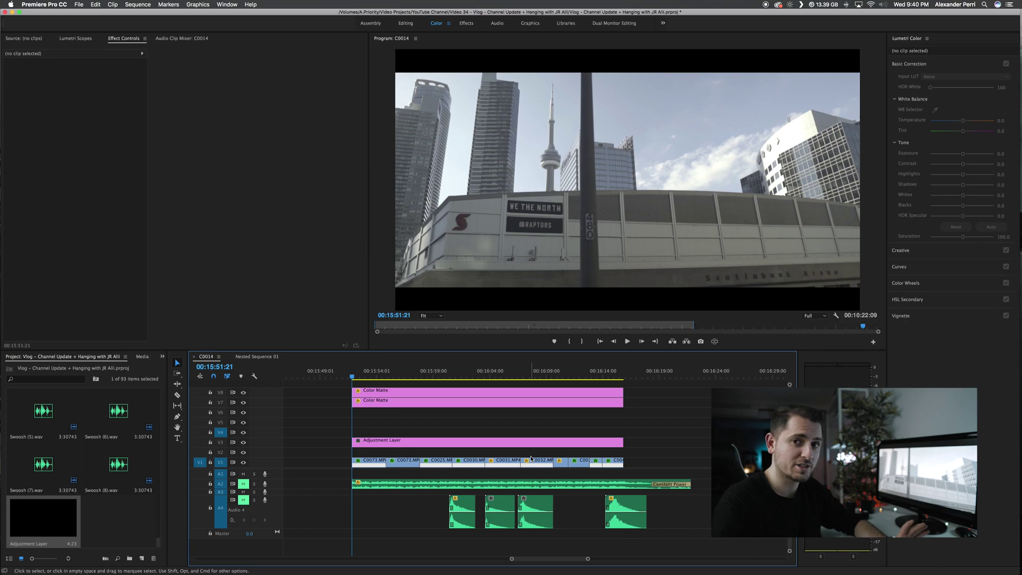
# Trim the adjustment layer to the clips' end, then scrub and frame-step through C0031 around 00:16:05
pyautogui.moveTo(622, 443)
pyautogui.mouseDown()
pyautogui.moveTo(586, 443)
pyautogui.moveTo(621, 443)
pyautogui.mouseUp()
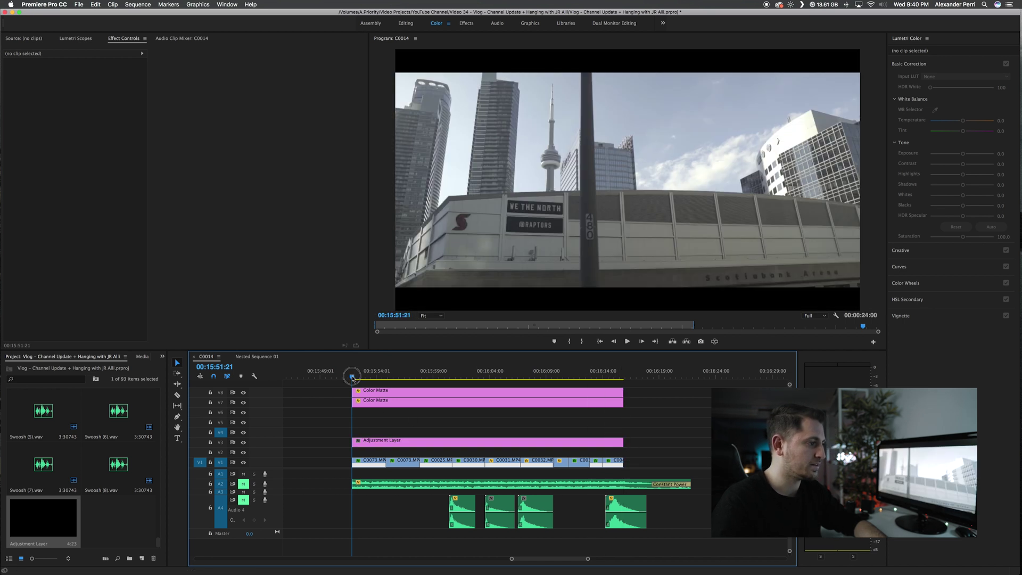
pyautogui.moveTo(353, 378); pyautogui.dragTo(470, 378)
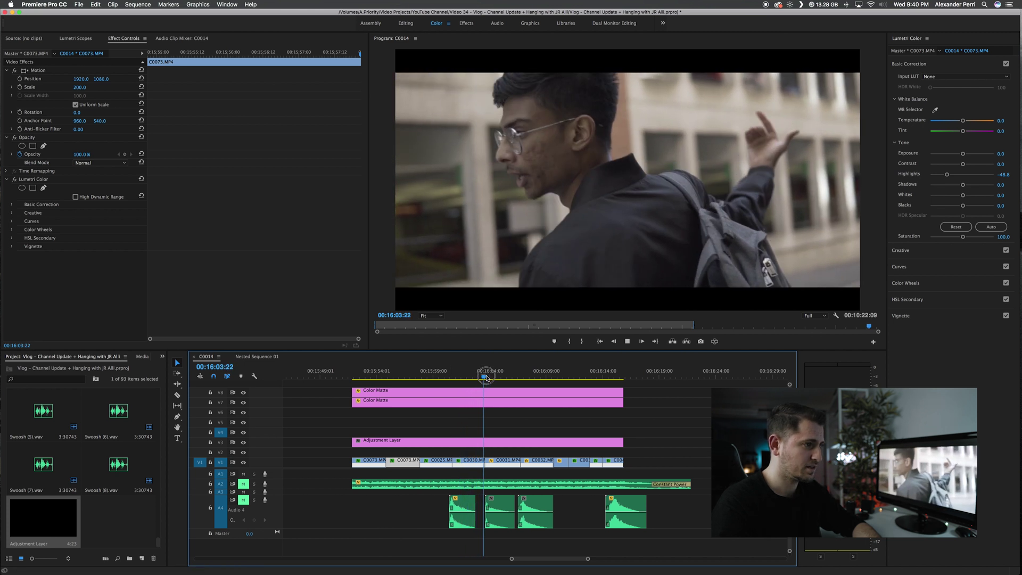
pyautogui.click(503, 376)
pyautogui.moveTo(503, 376)
pyautogui.mouseDown()
pyautogui.moveTo(482, 379)
pyautogui.moveTo(498, 383)
pyautogui.mouseUp()
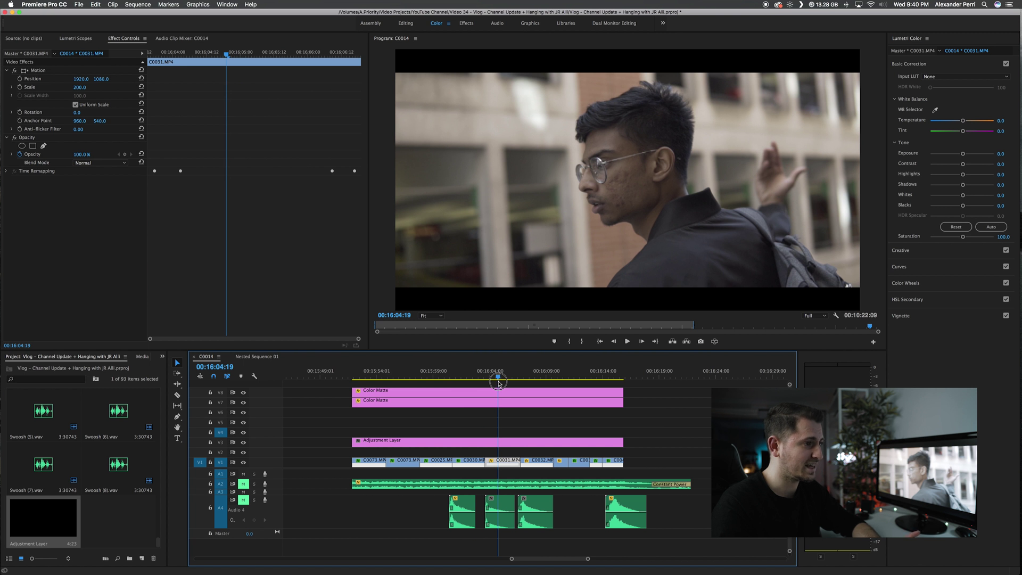
pyautogui.moveTo(499, 384); pyautogui.dragTo(506, 376)
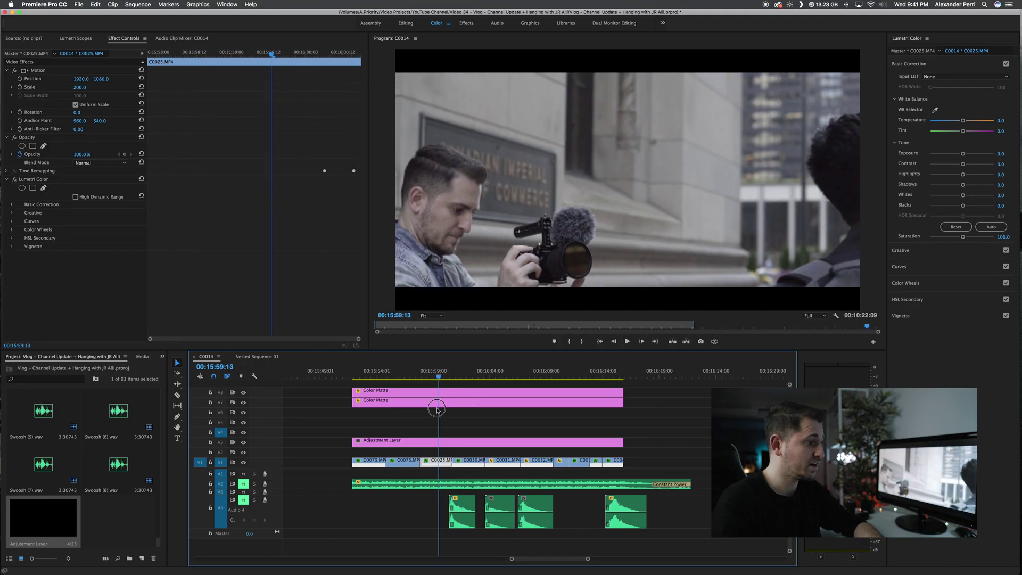
pyautogui.press('Left')
pyautogui.press('Right')
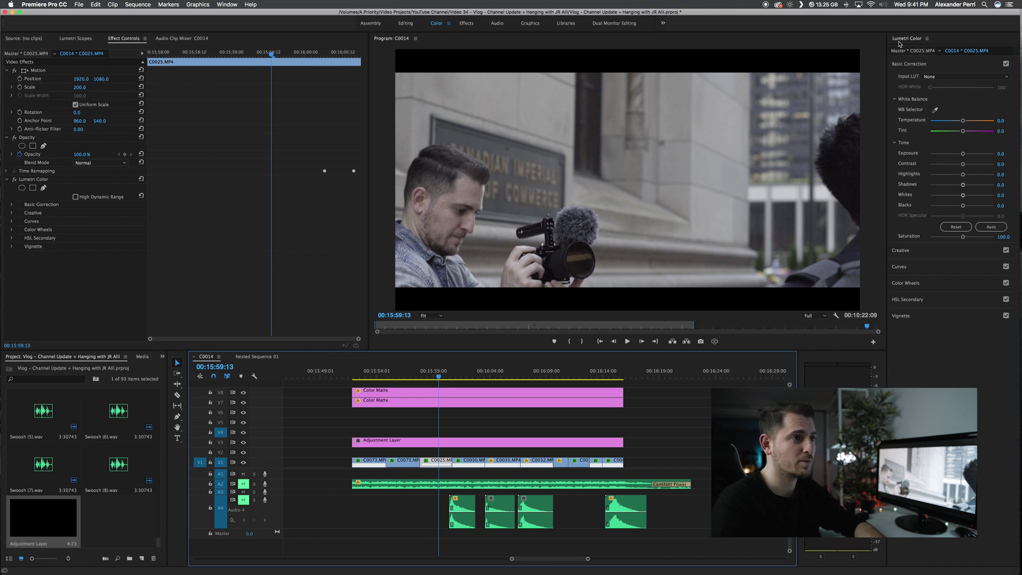
pyautogui.click(226, 5)
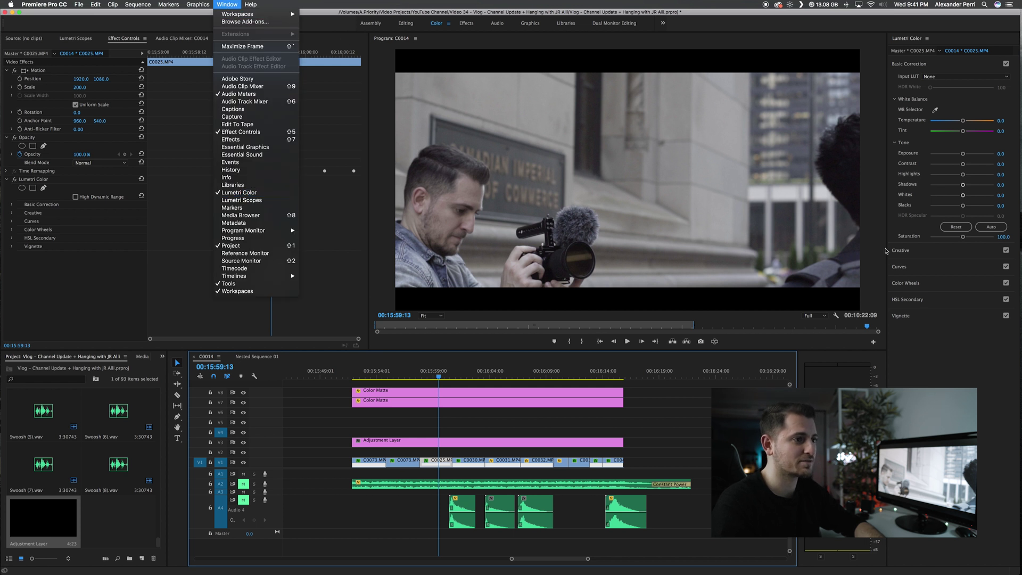
pyautogui.press('Escape')
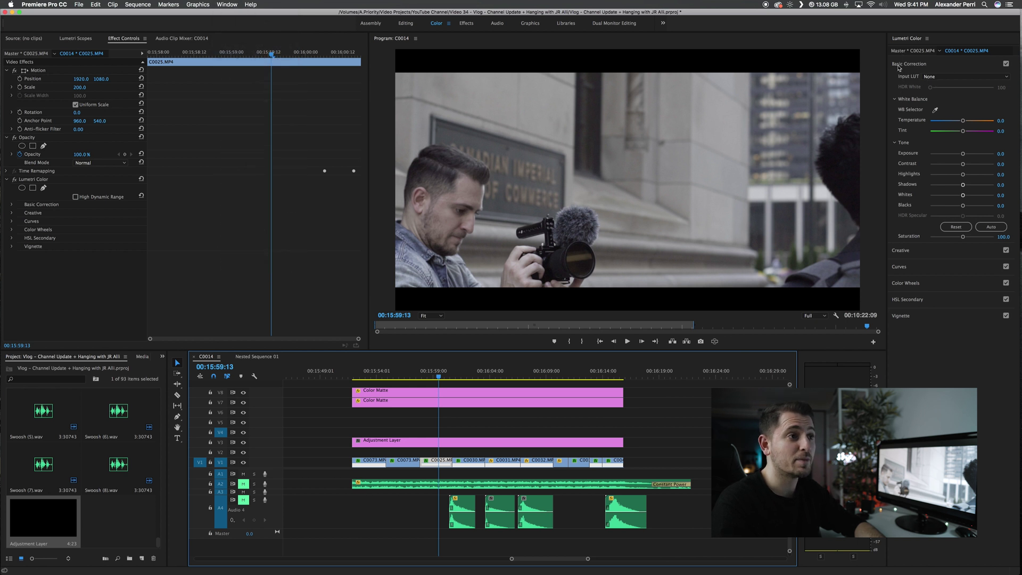
pyautogui.click(937, 80)
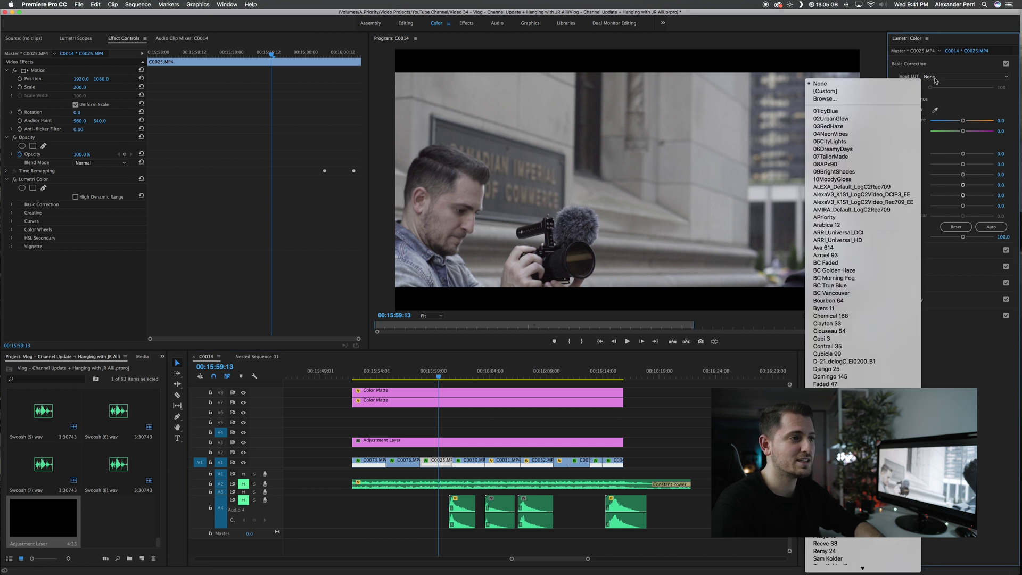
pyautogui.scroll(-1, 873, 338)
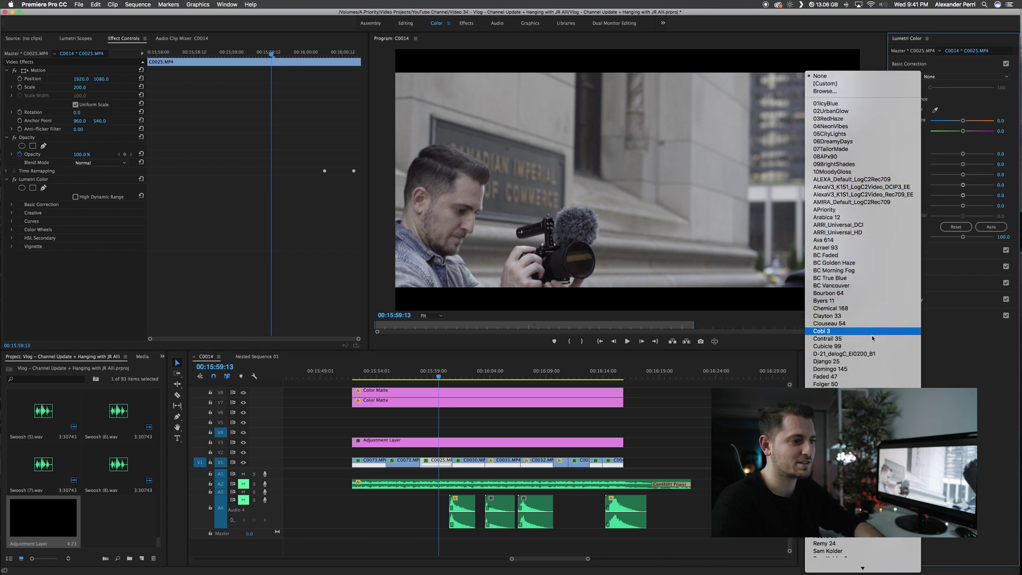
pyautogui.scroll(-4, 873, 338)
pyautogui.scroll(1, 873, 338)
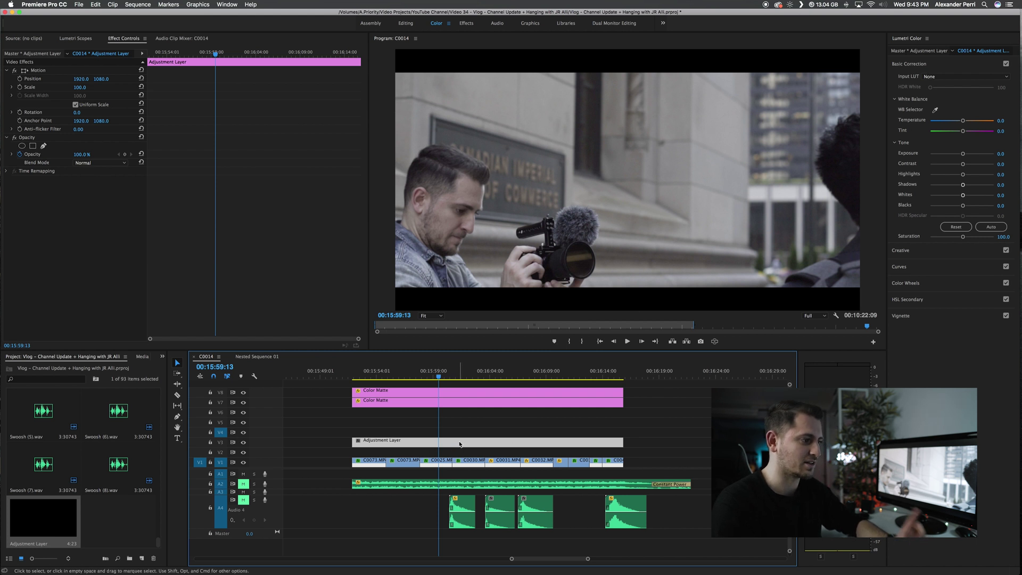
pyautogui.click(445, 465)
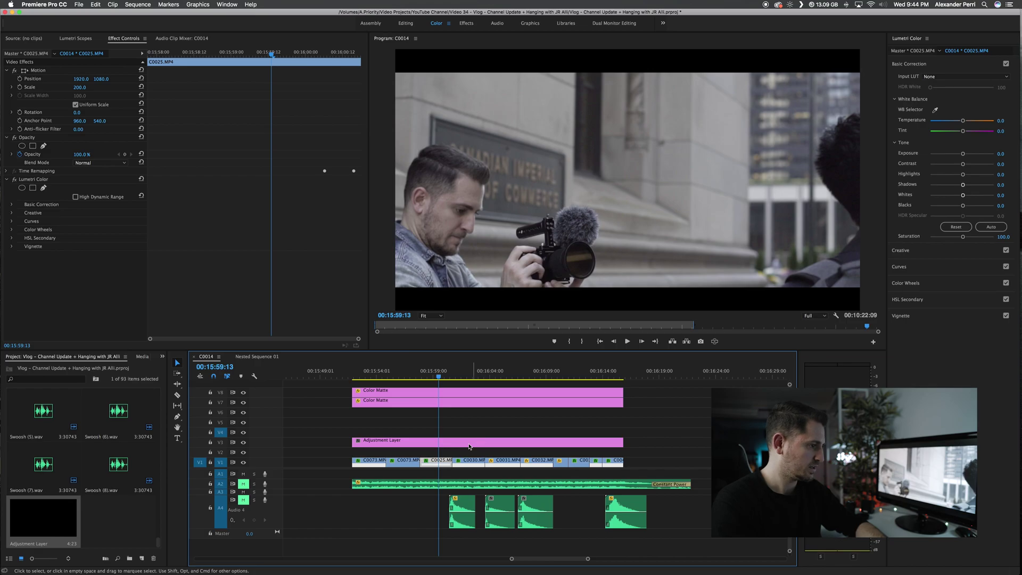
pyautogui.click(461, 446)
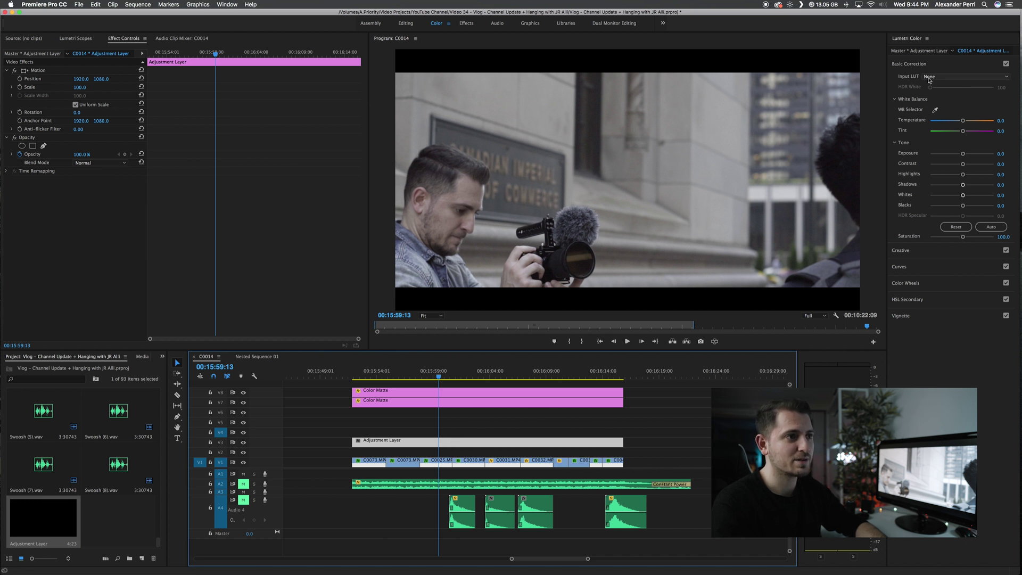
# Set the adjustment layer's Input LUT to APriority and play back the graded footage from 00:15:58
pyautogui.click(944, 80)
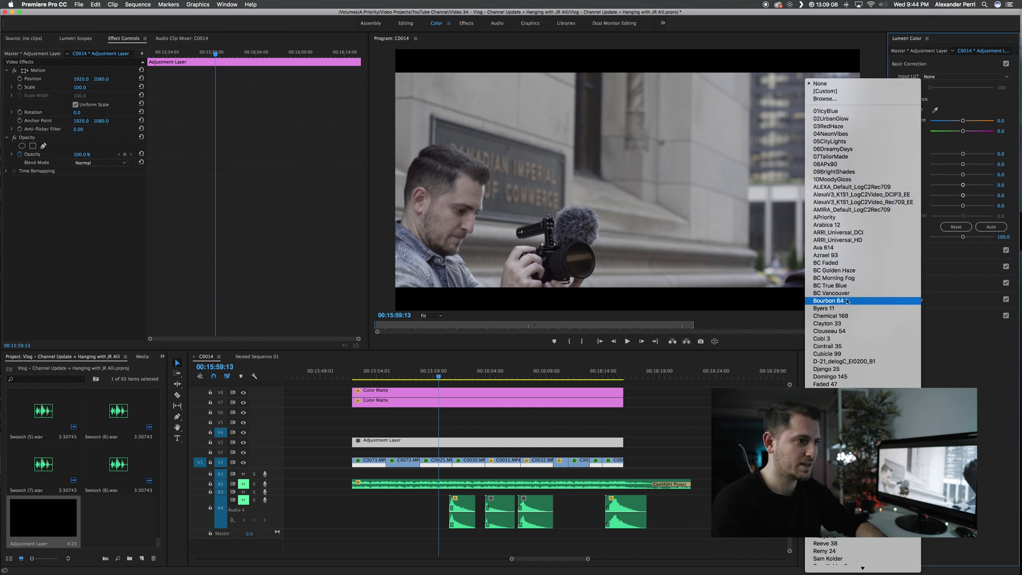
pyautogui.click(825, 218)
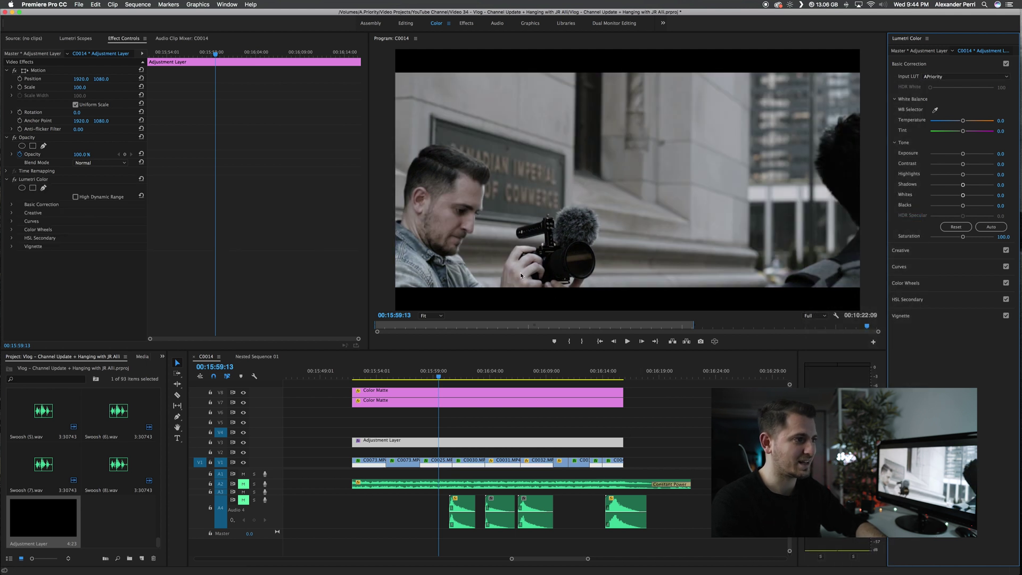
pyautogui.moveTo(441, 379); pyautogui.dragTo(462, 378)
pyautogui.press('space')
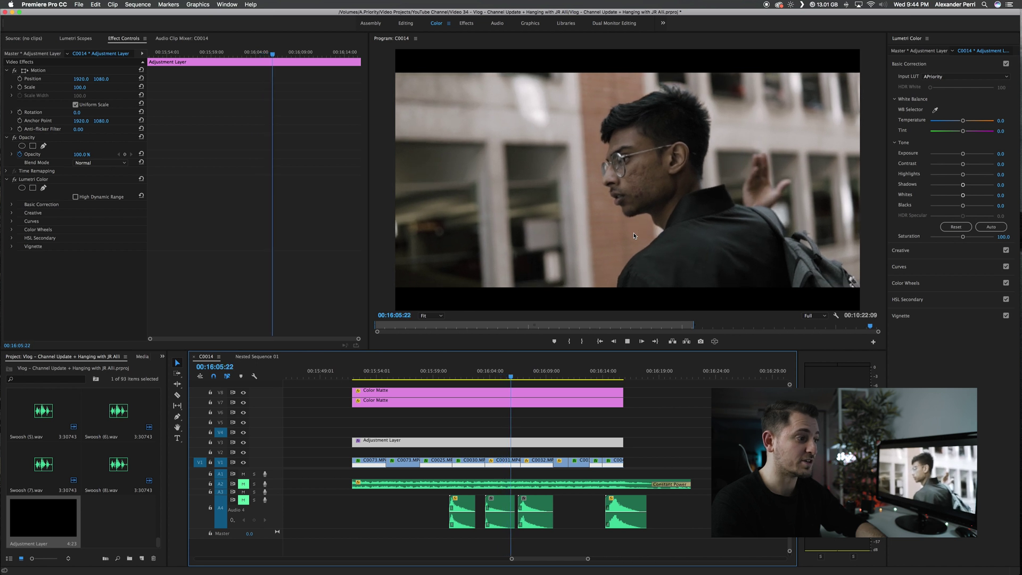
pyautogui.moveTo(464, 378); pyautogui.dragTo(426, 378)
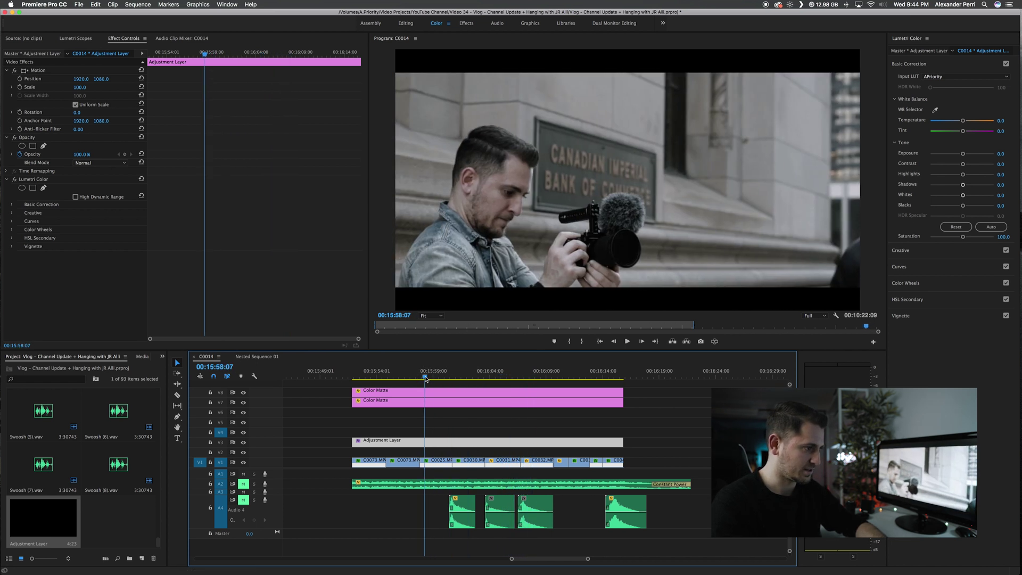
pyautogui.press('space')
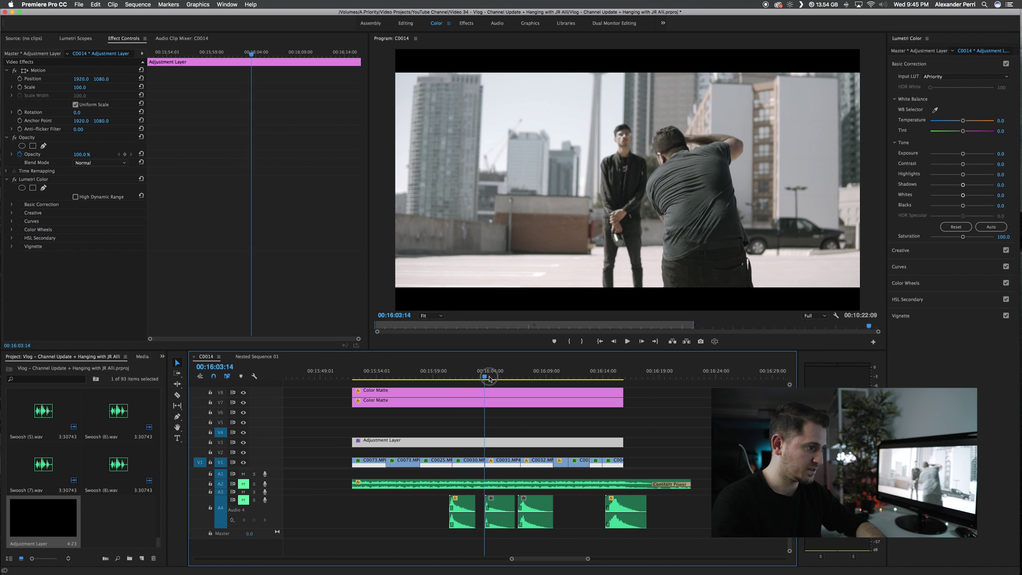
# Lift clip C0032.MP4's own Lumetri Shadows to 25.0, then reselect the adjustment layer
pyautogui.moveTo(489, 379); pyautogui.dragTo(544, 379)
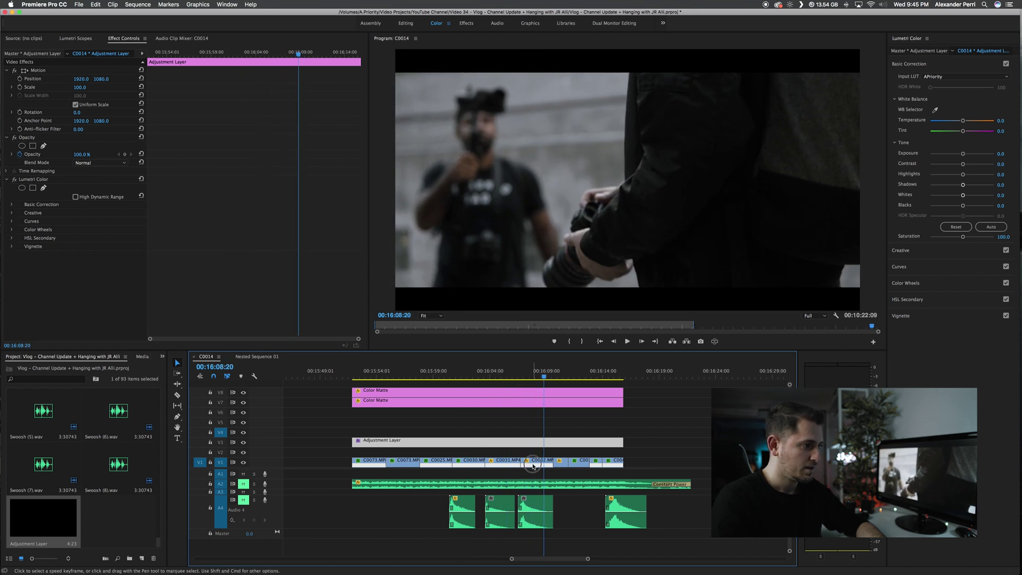
pyautogui.click(534, 465)
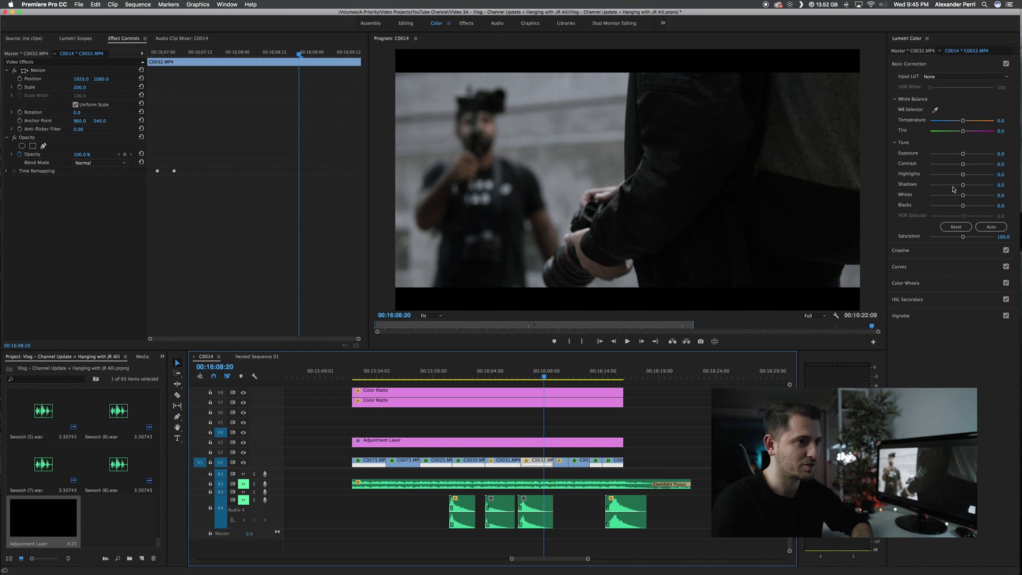
pyautogui.moveTo(967, 187); pyautogui.dragTo(971, 187)
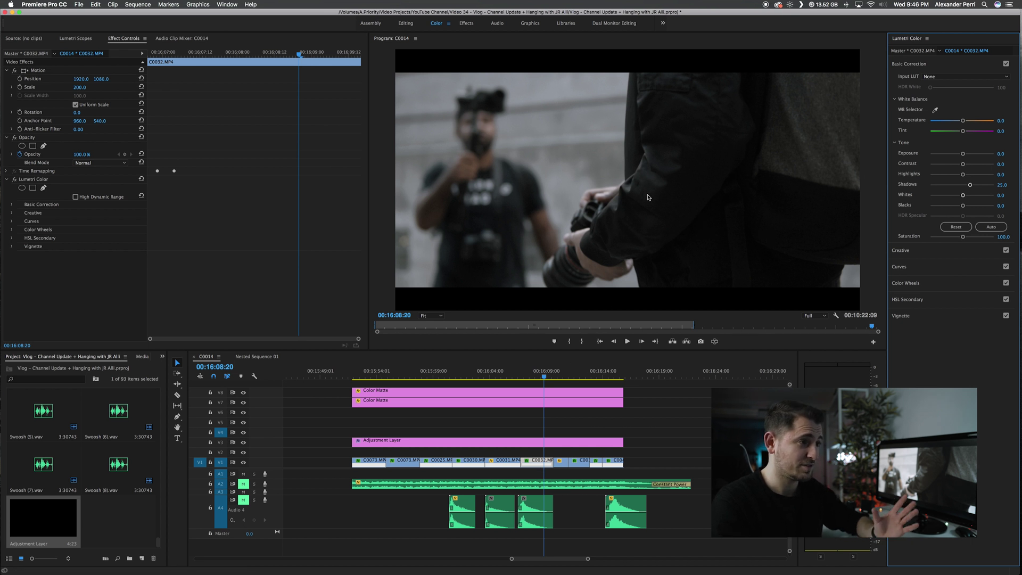
pyautogui.click(558, 445)
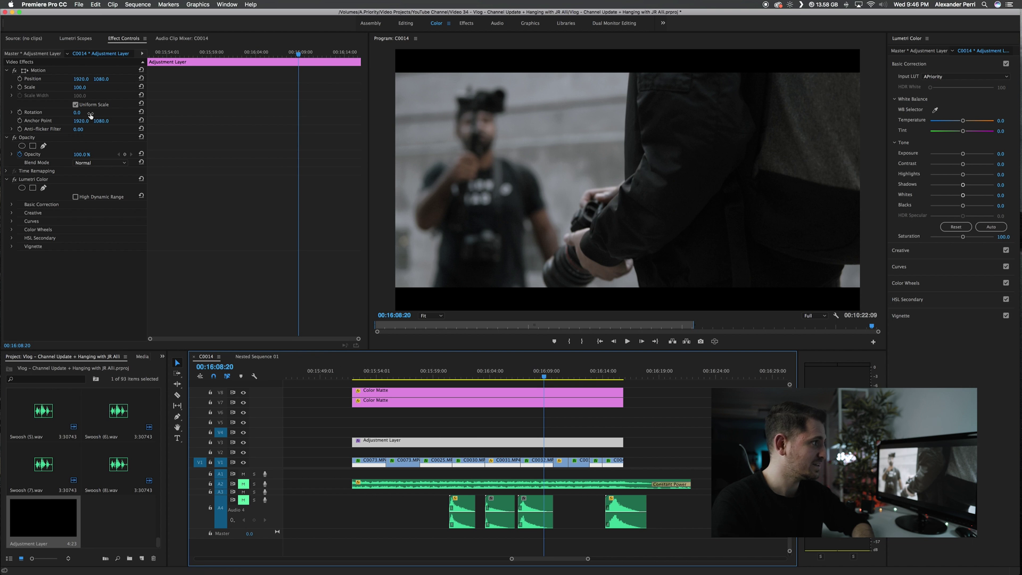
# Lower the adjustment layer's opacity at 00:16:04:20 and toggle V3 to compare graded versus ungraded
pyautogui.click(83, 155)
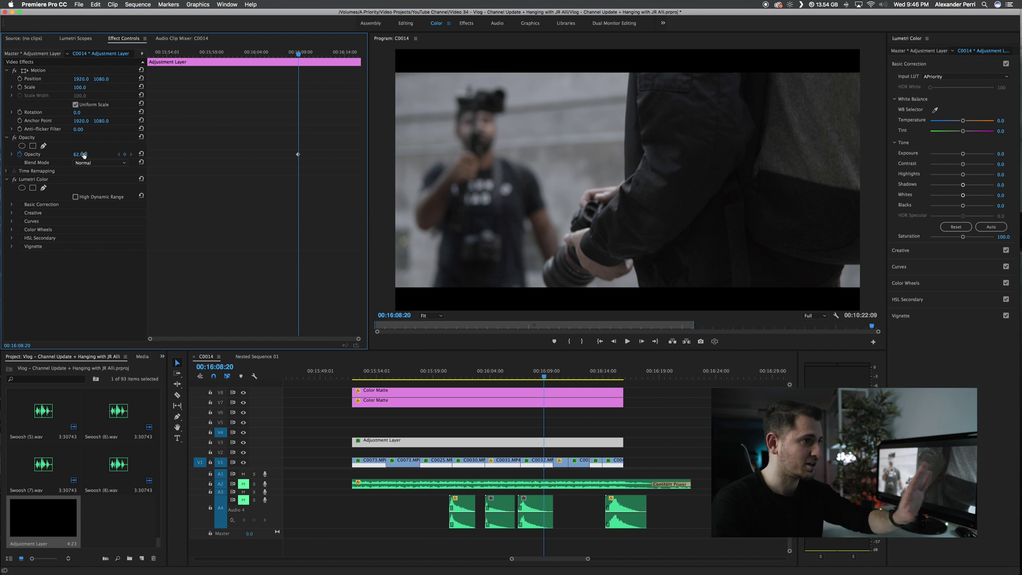
pyautogui.click(498, 376)
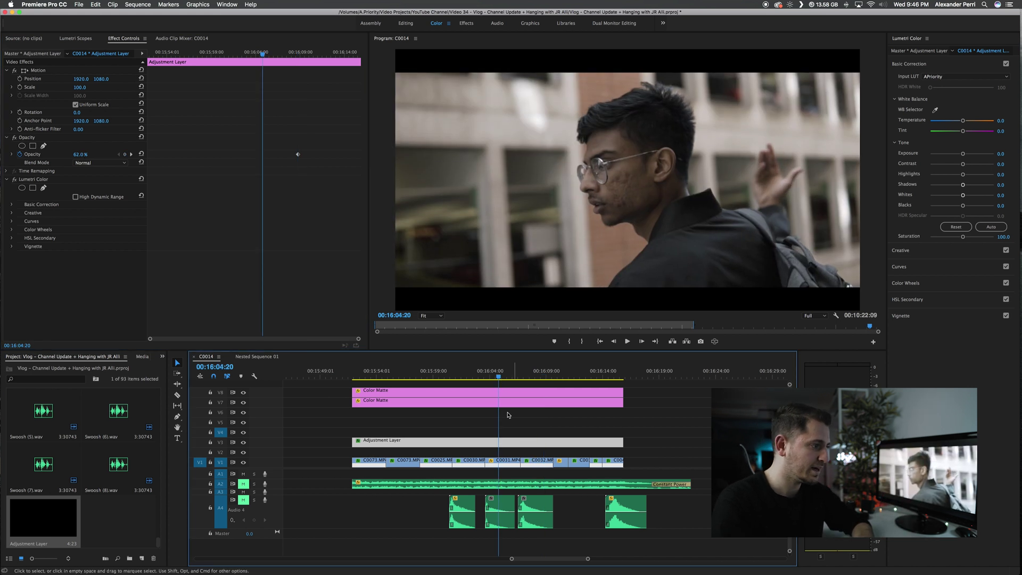
pyautogui.click(244, 443)
pyautogui.click(244, 442)
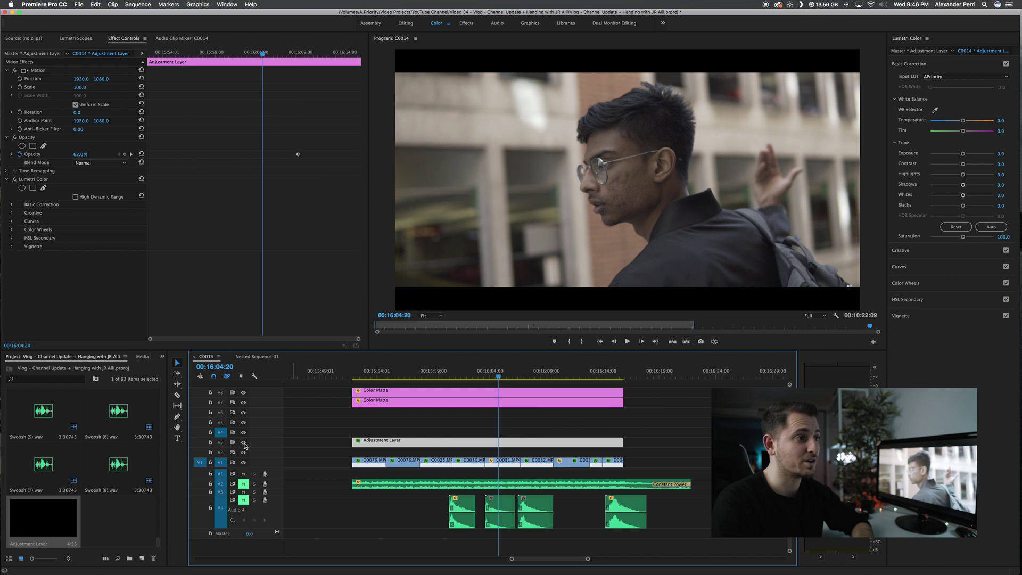
pyautogui.click(244, 443)
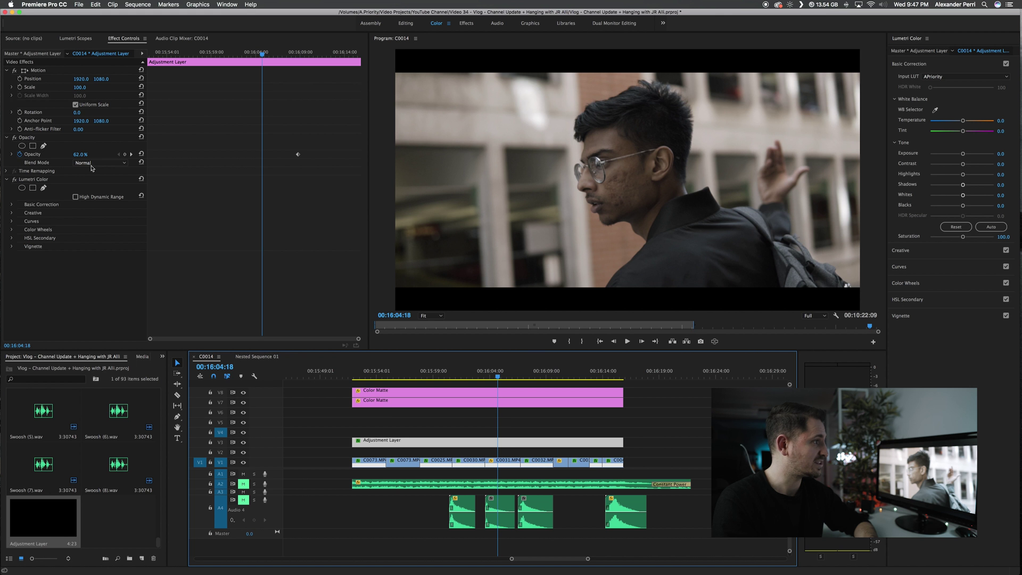
# Fine-tune the grade's opacity to about 38% and review it from 00:15:55
pyautogui.click(80, 154)
pyautogui.moveTo(80, 155); pyautogui.dragTo(80, 155)
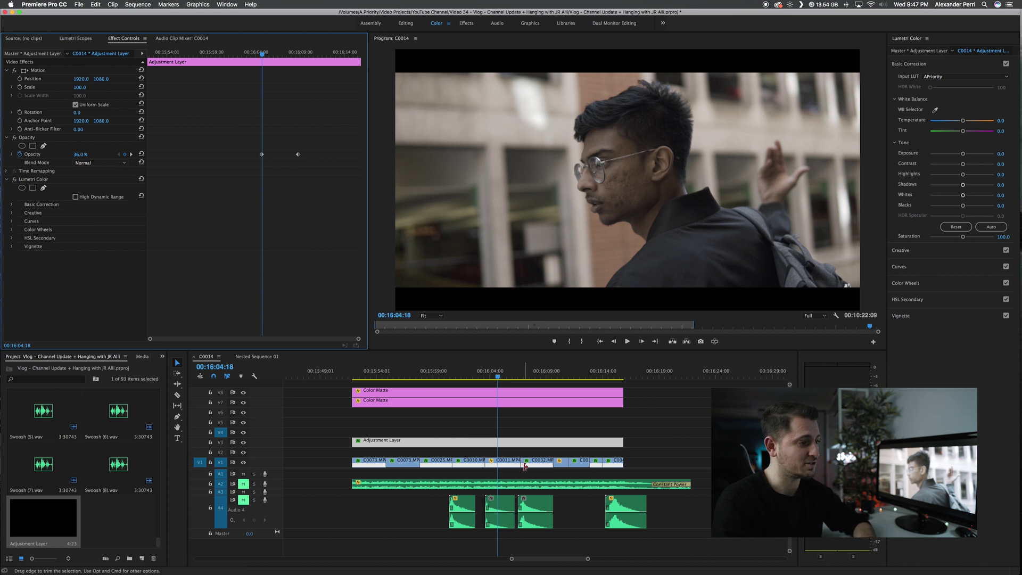
pyautogui.click(505, 461)
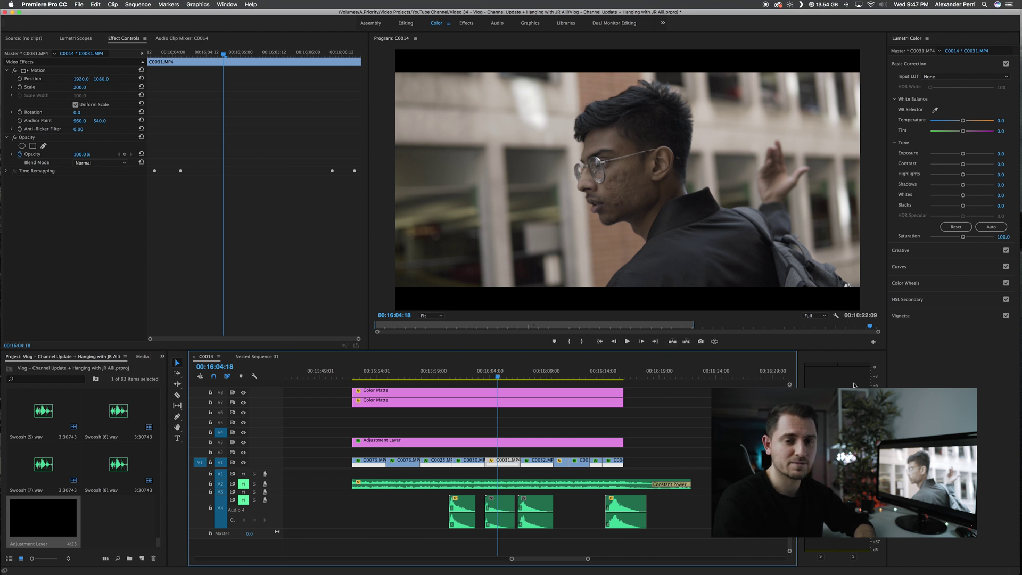
pyautogui.click(415, 442)
pyautogui.moveTo(420, 376); pyautogui.dragTo(353, 387)
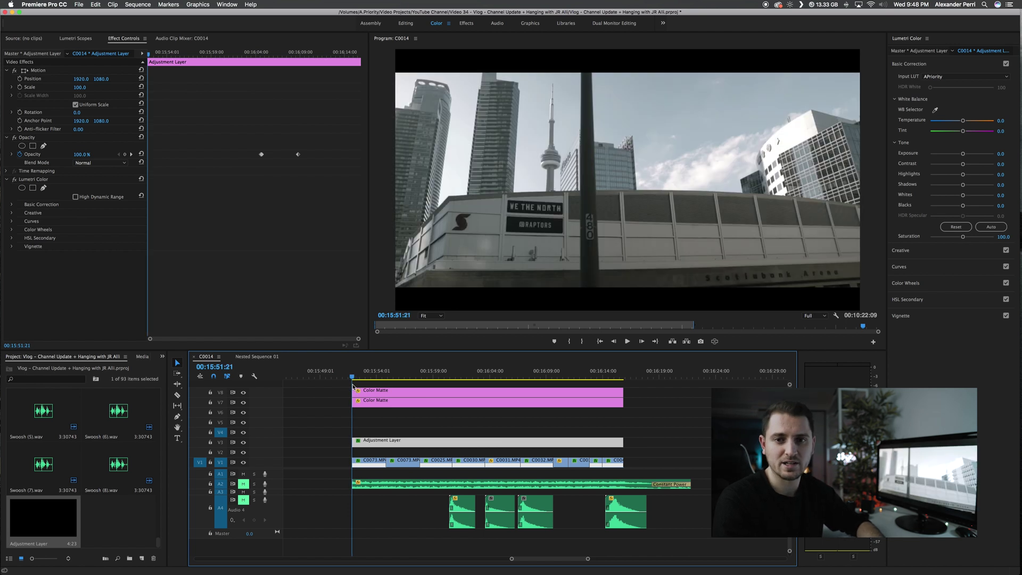